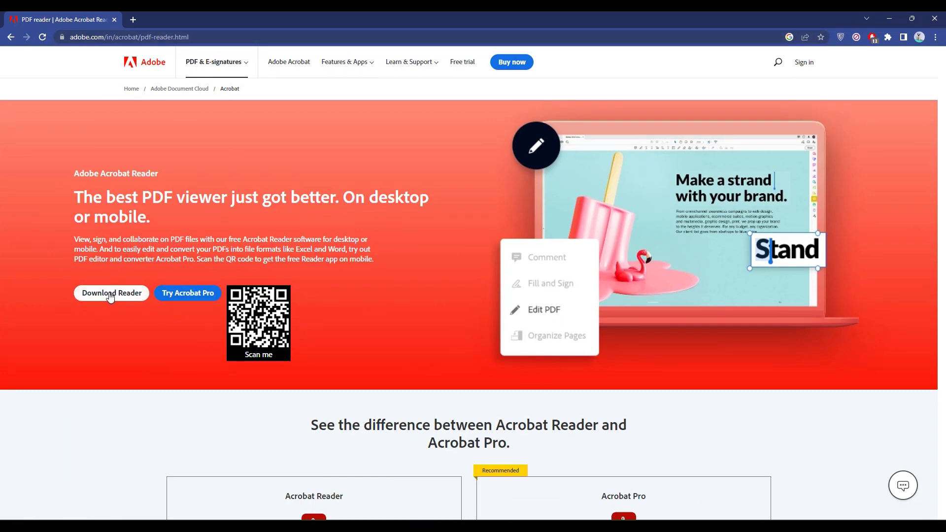
# Leave the Acrobat Reader web page and open pdf-sample.pdf from the desktop in Adobe Acrobat Reader.
pyautogui.scroll(-4, 695, 340)
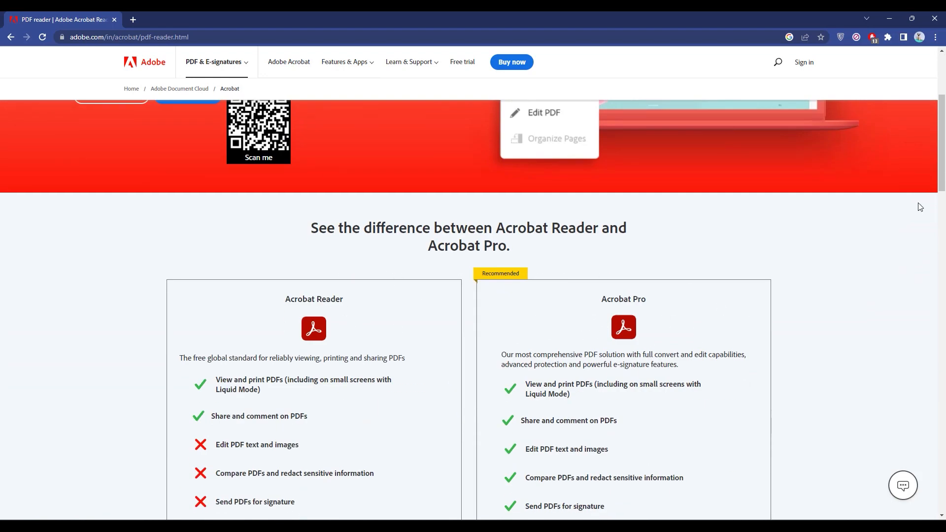
pyautogui.click(889, 18)
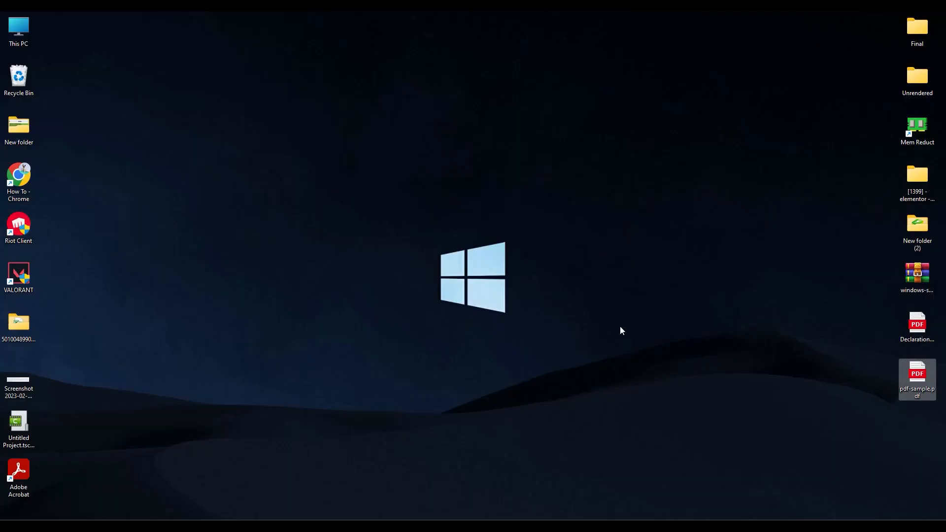
pyautogui.doubleClick(916, 378)
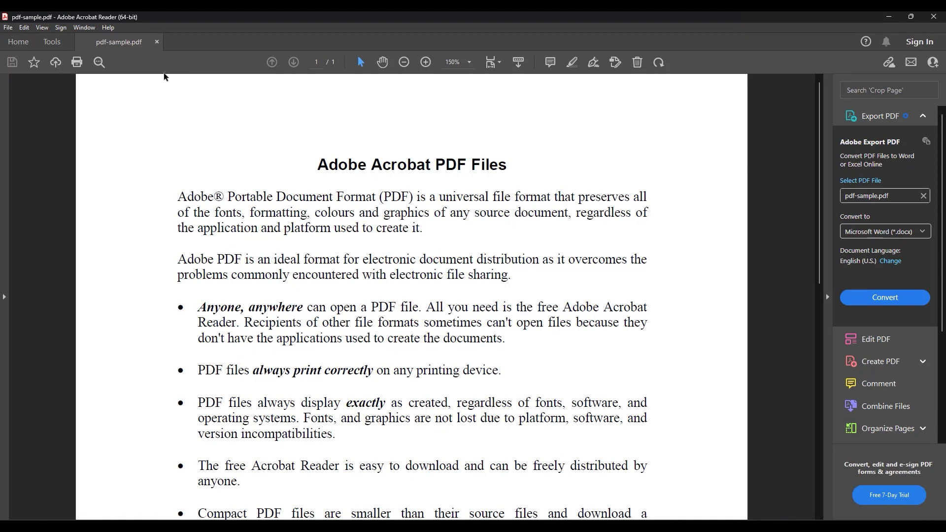
# Open the Digital IDs list from the Identities & Trusted Certificates section of the signature preferences.
pyautogui.click(24, 28)
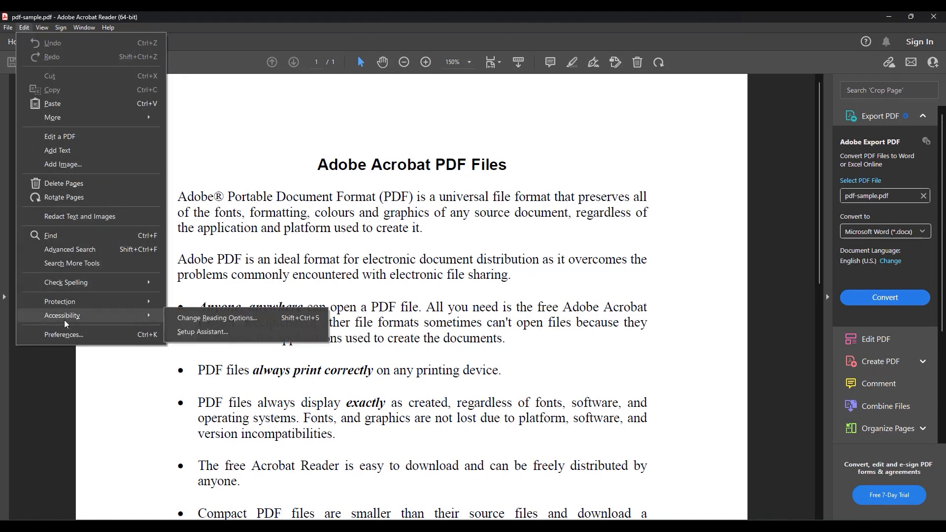
pyautogui.click(58, 336)
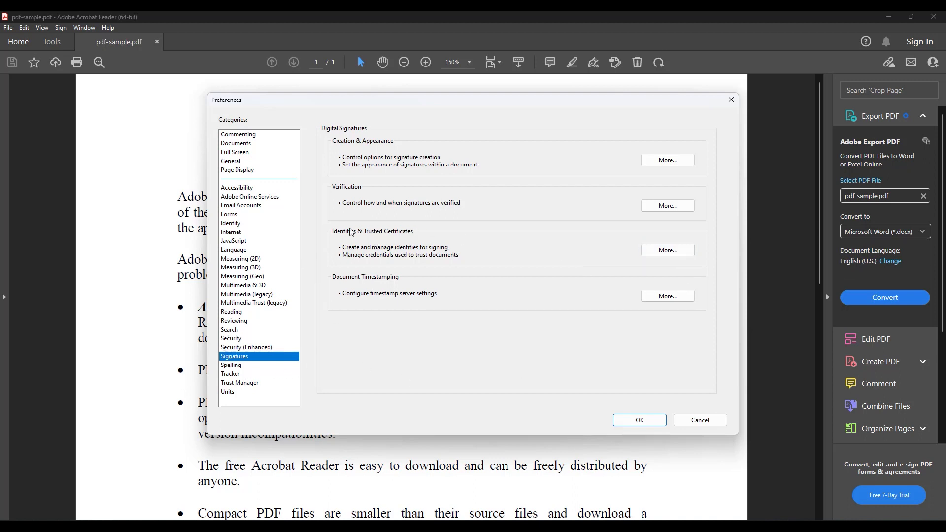
pyautogui.click(673, 252)
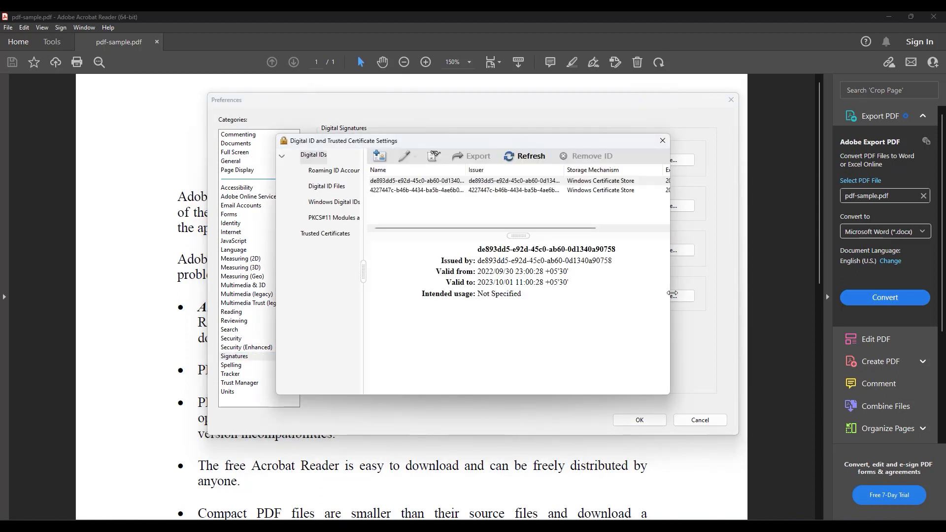
pyautogui.moveTo(441, 148); pyautogui.dragTo(548, 147)
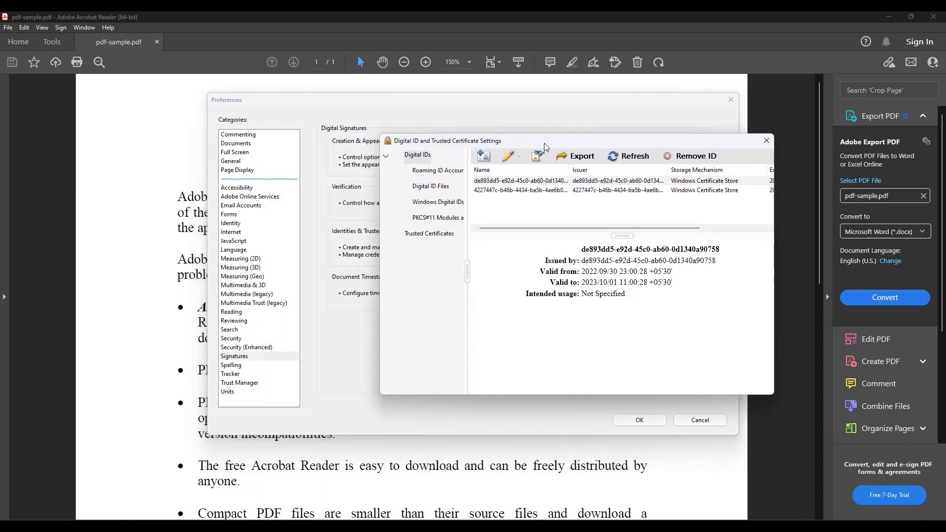
pyautogui.click(420, 157)
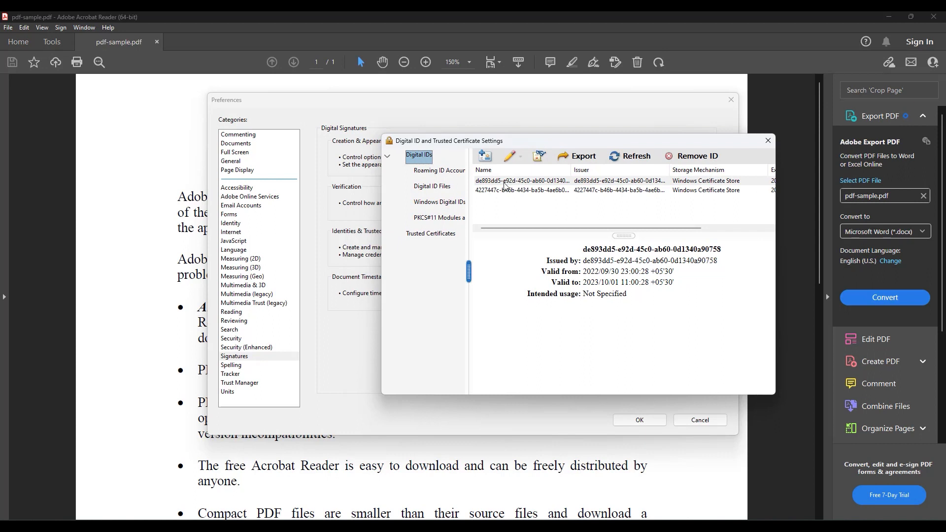
# Start a new self-signed digital ID and choose the Windows Certificate Store as its storage location.
pyautogui.click(485, 156)
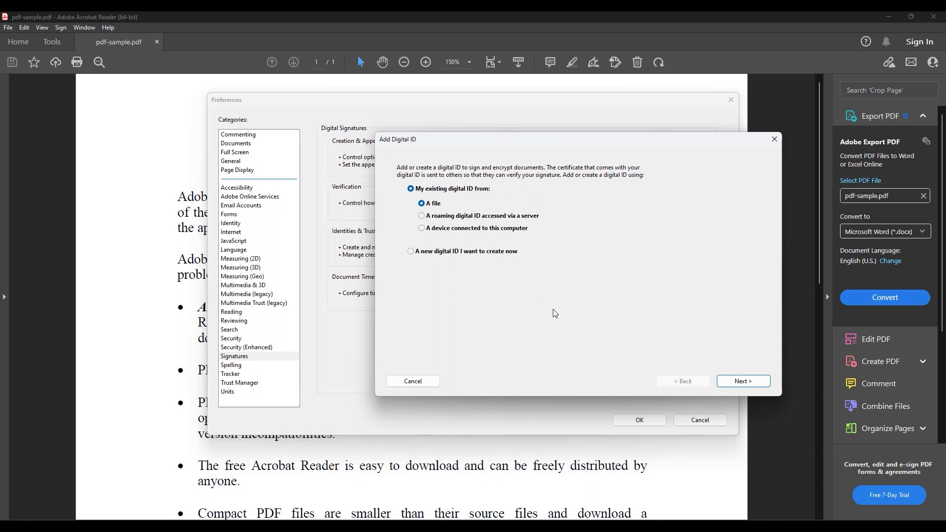
pyautogui.click(411, 251)
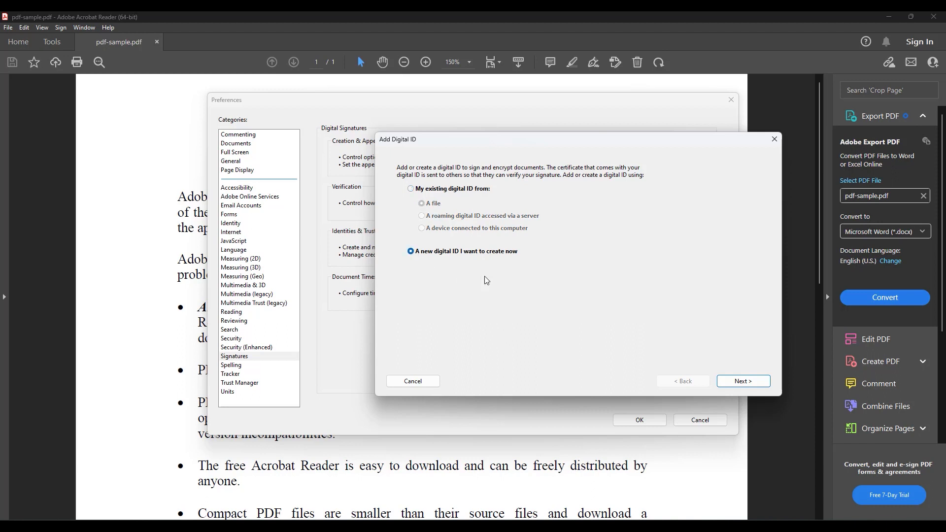
pyautogui.click(765, 379)
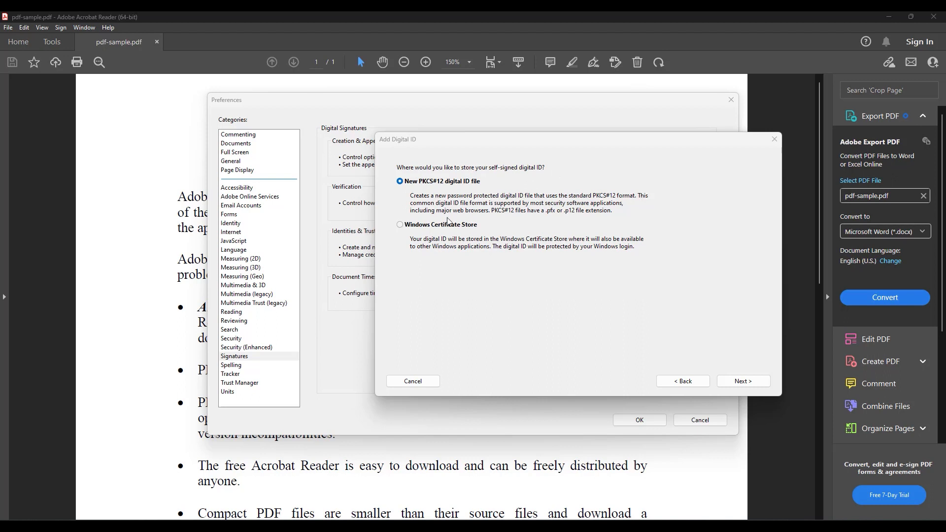
pyautogui.click(410, 225)
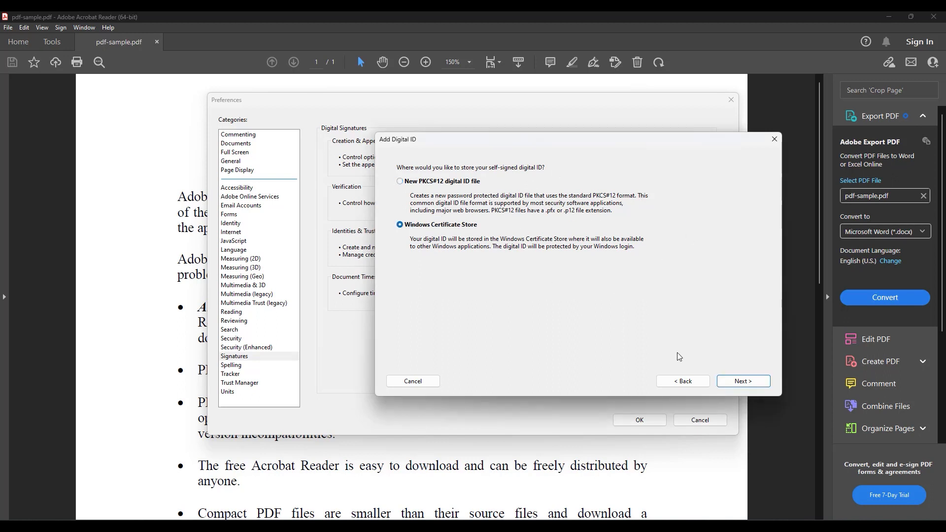
# Generate the digital ID with the signer's name and email, organizational unit 3, organization "how to mentor", country IN - INDIA and 2048-bit RSA, and close its settings.
pyautogui.click(734, 380)
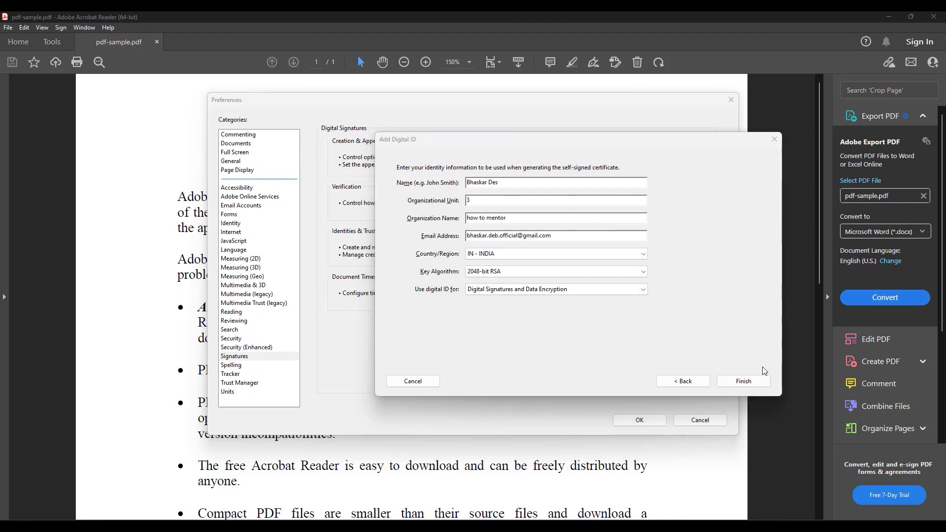
pyautogui.click(743, 382)
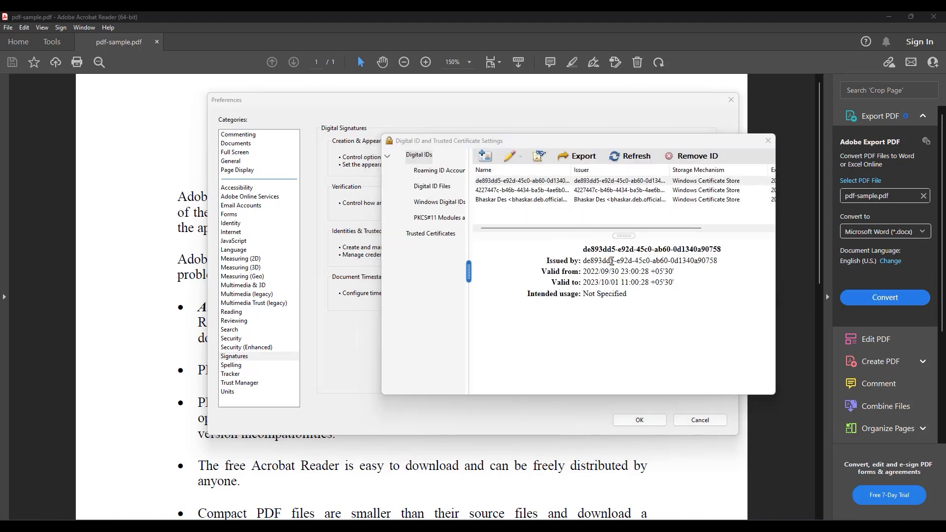
pyautogui.press('Escape')
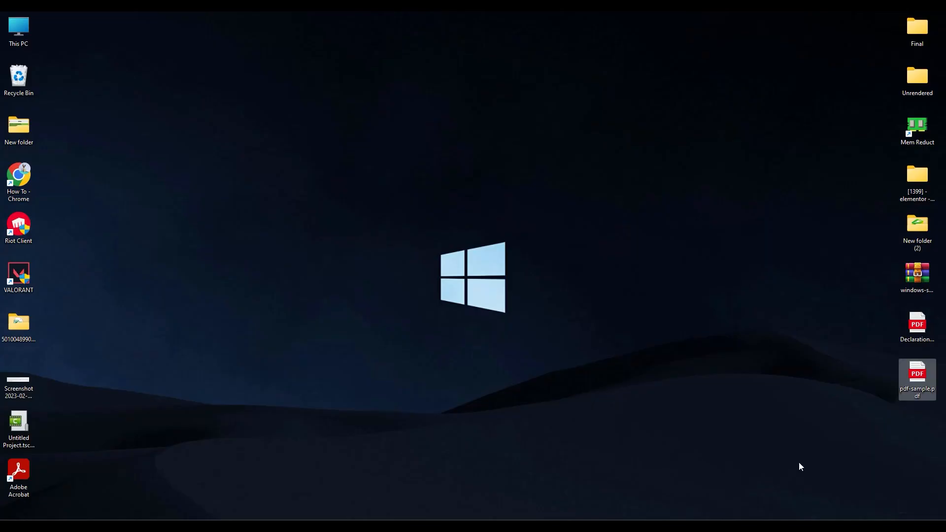
# Open New folder on the desktop and view the handwritten signature image Screenshot 2022-11-23 143228.jpg.
pyautogui.doubleClick(33, 125)
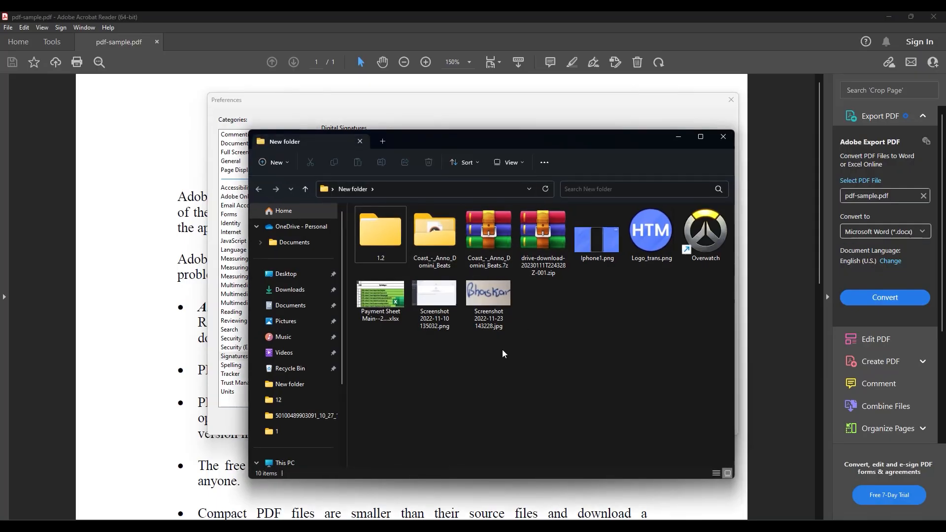
pyautogui.doubleClick(488, 298)
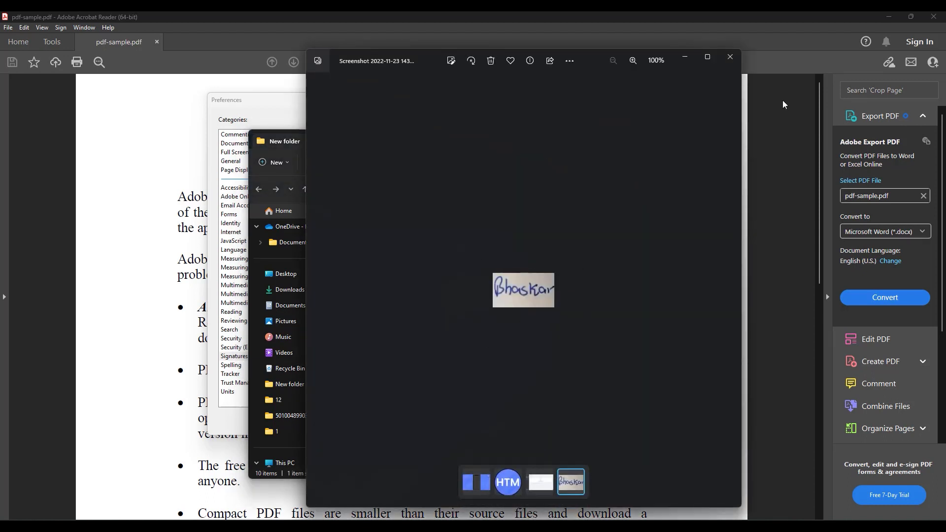
pyautogui.click(730, 57)
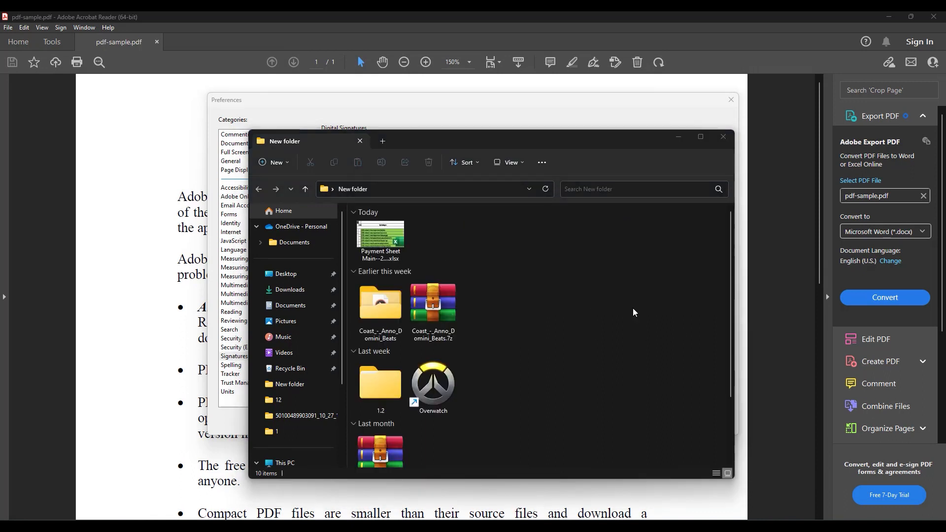
# Print the handwritten signature image with Microsoft Print to PDF, saving it to the desktop as sig.pdf, and close the folder.
pyautogui.click(432, 293)
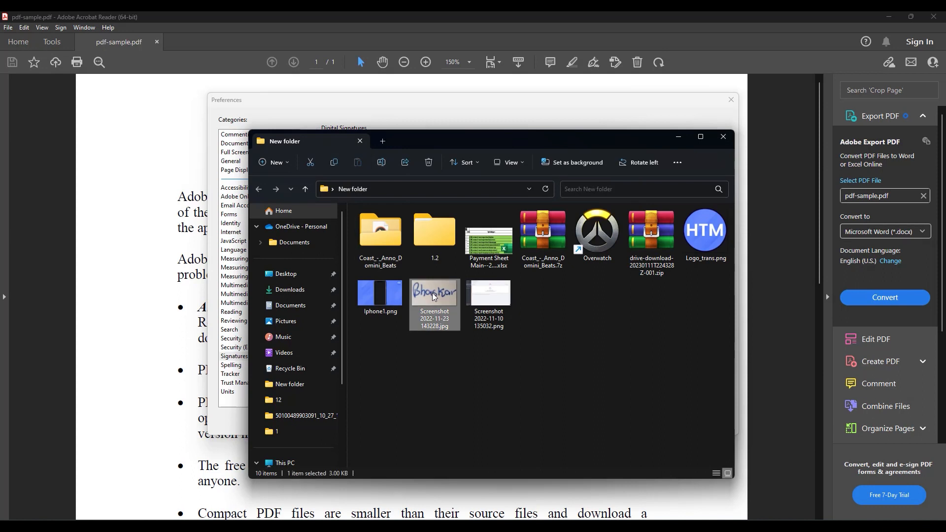
pyautogui.rightClick(432, 292)
pyautogui.click(462, 180)
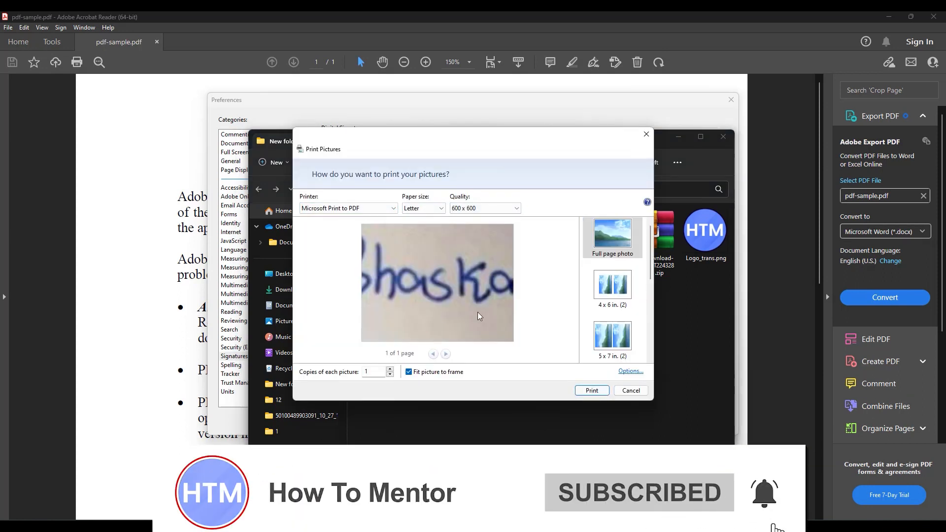
pyautogui.click(606, 392)
pyautogui.scroll(5, 339, 237)
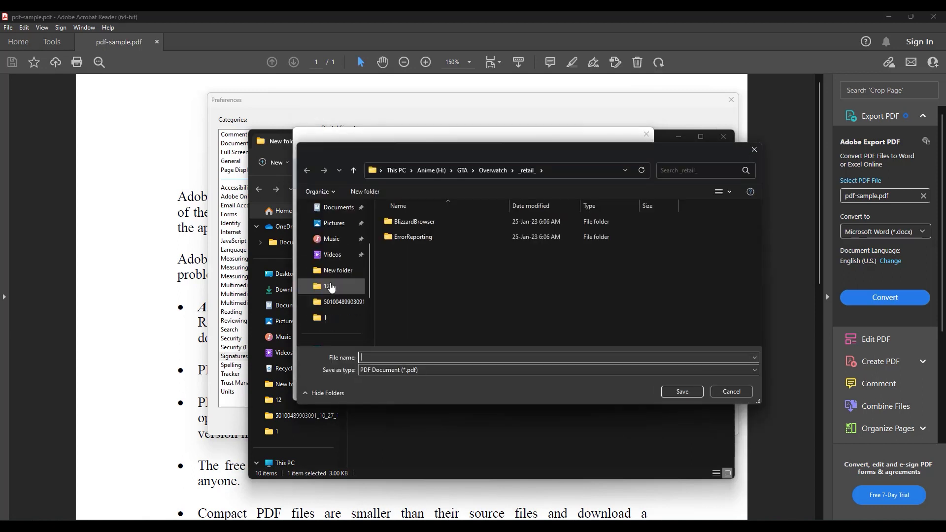
pyautogui.click(334, 254)
pyautogui.click(439, 357)
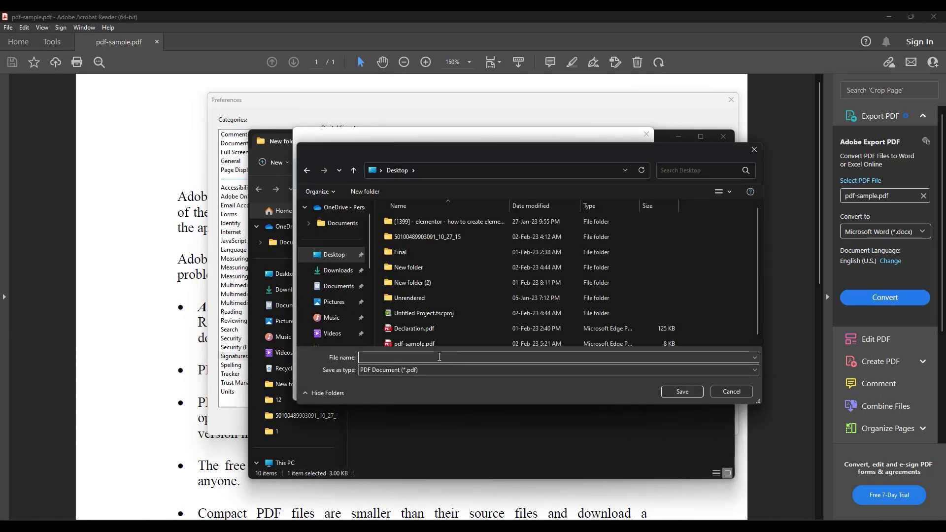
pyautogui.click(681, 391)
pyautogui.click(722, 137)
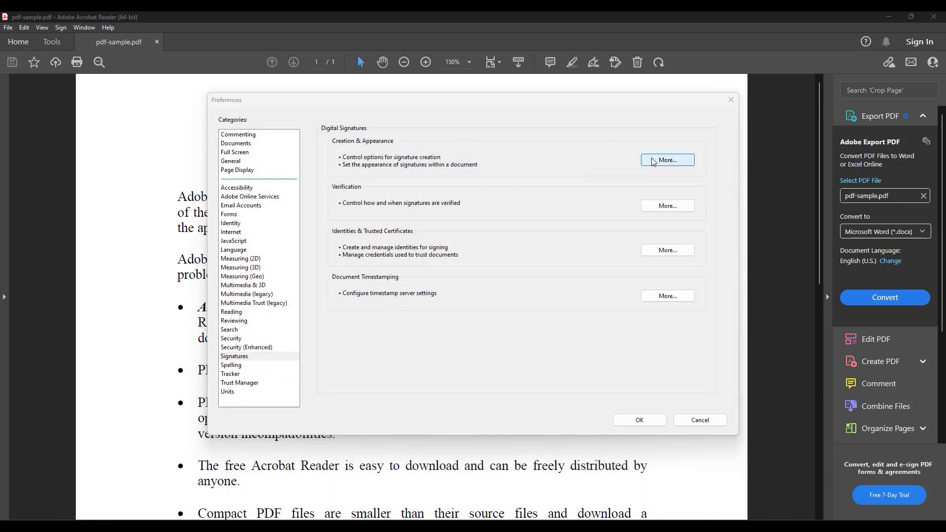
# Start a new signature appearance in the Creation & Appearance preferences and set it to show an imported graphic.
pyautogui.click(668, 161)
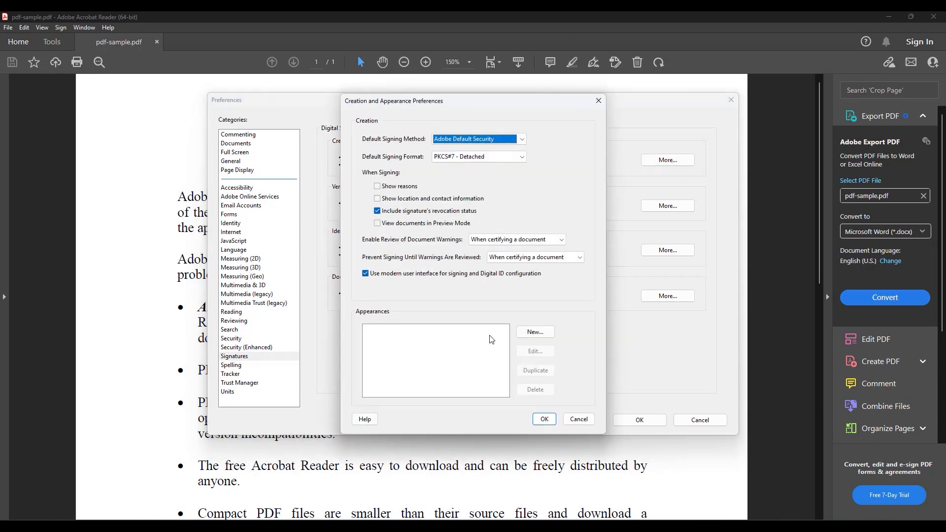
pyautogui.click(535, 331)
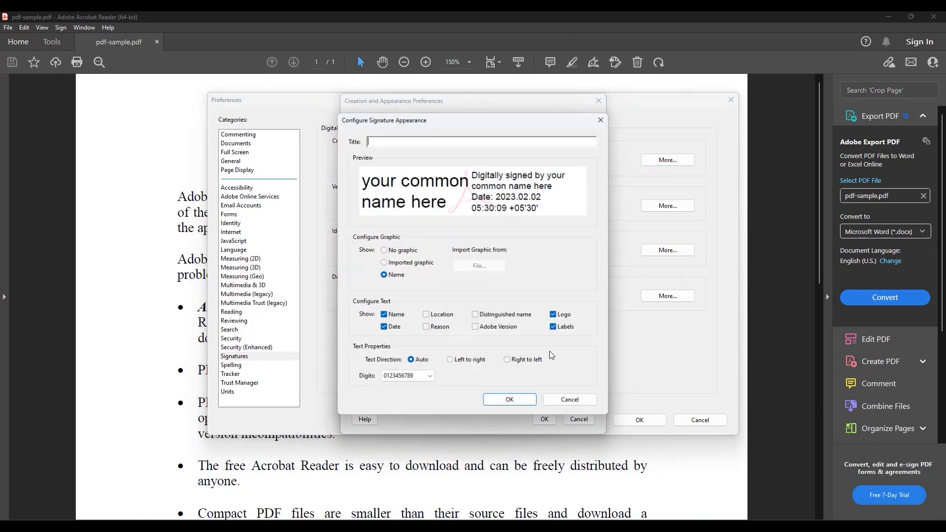
pyautogui.click(402, 262)
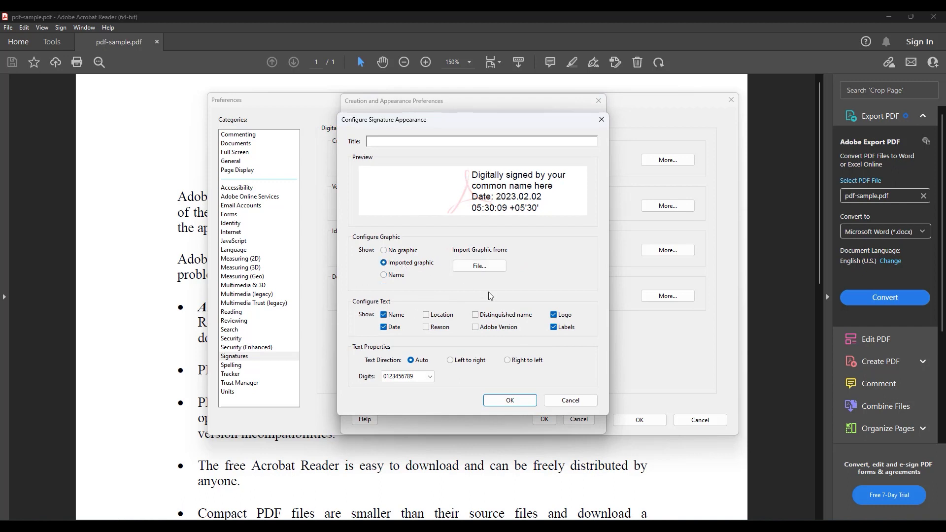
# Import sig.pdf from the desktop as the graphic of the signature appearance.
pyautogui.click(482, 267)
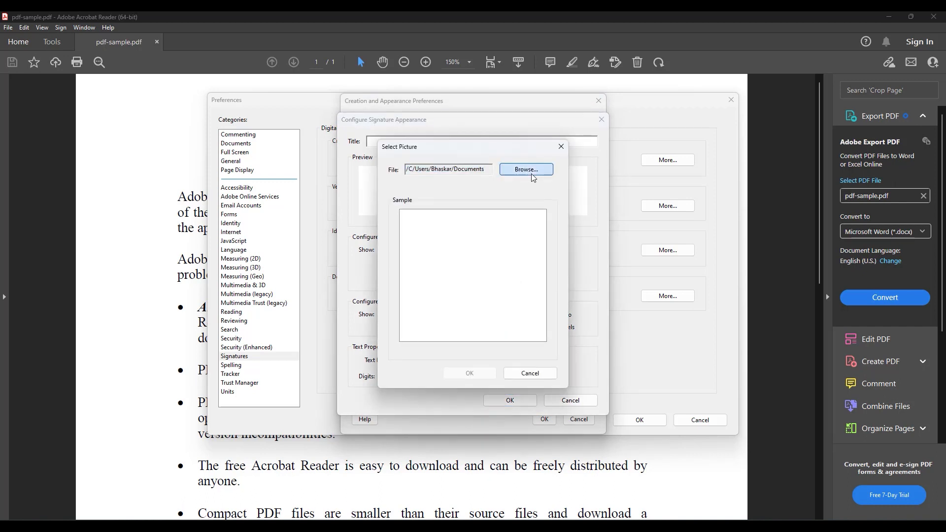
pyautogui.click(527, 171)
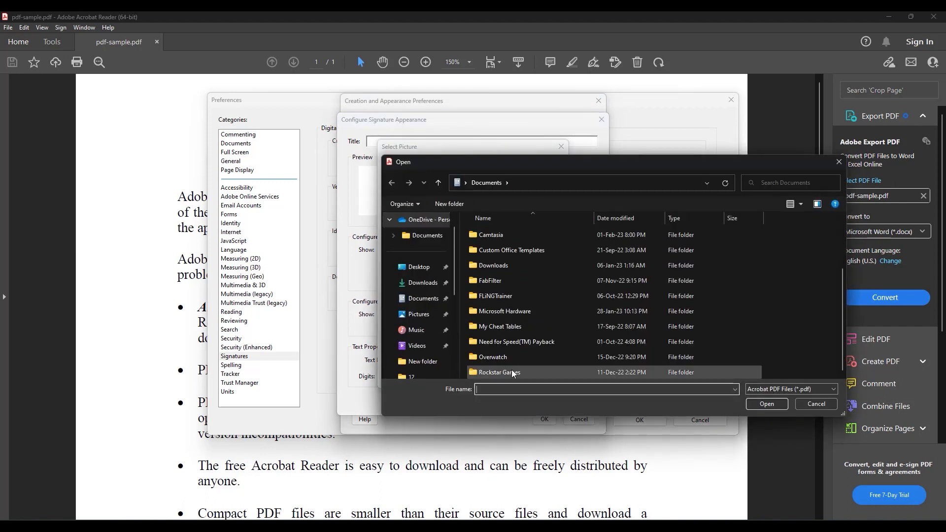
pyautogui.click(417, 267)
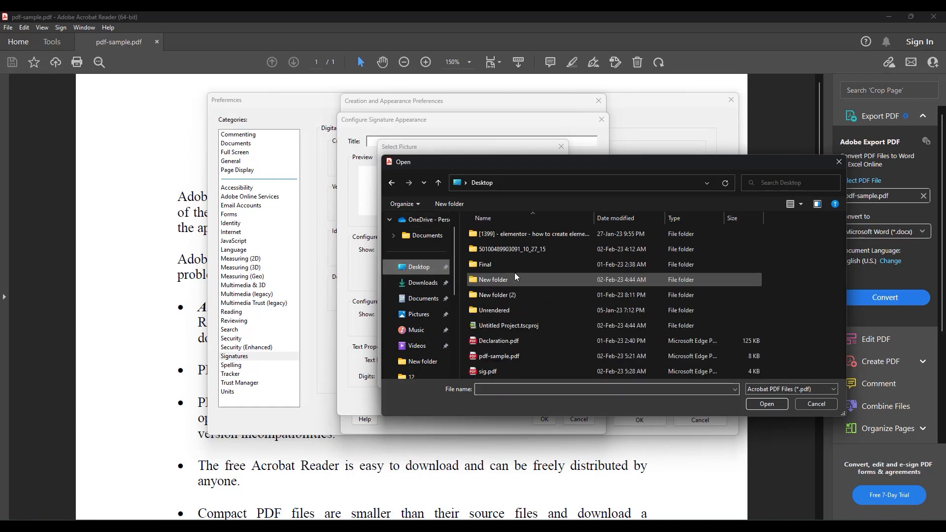
pyautogui.click(495, 372)
pyautogui.click(776, 404)
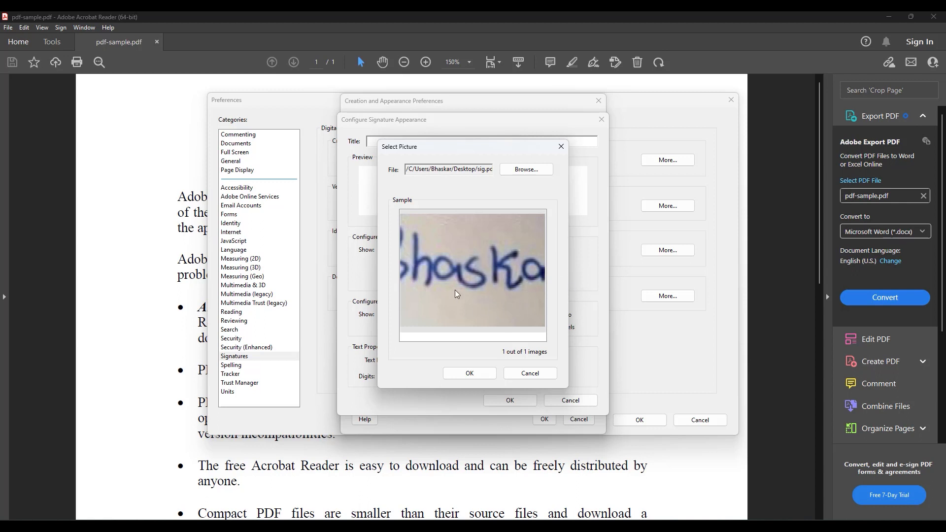
pyautogui.click(486, 372)
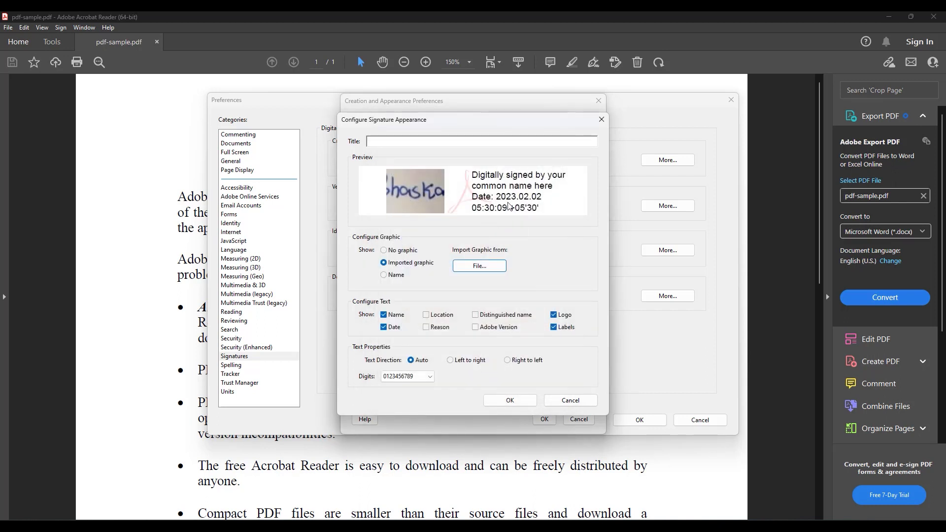
# Save the new signature appearance and close the preferences.
pyautogui.click(498, 401)
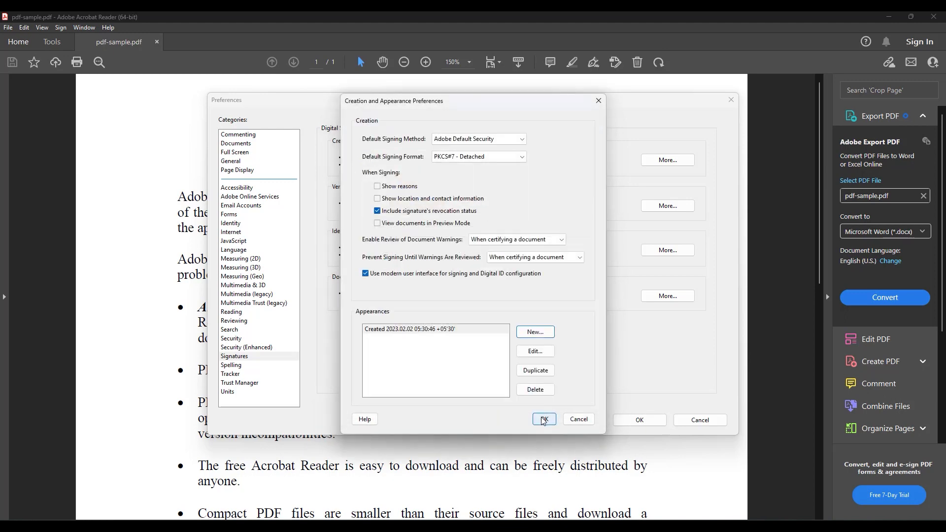
pyautogui.click(544, 419)
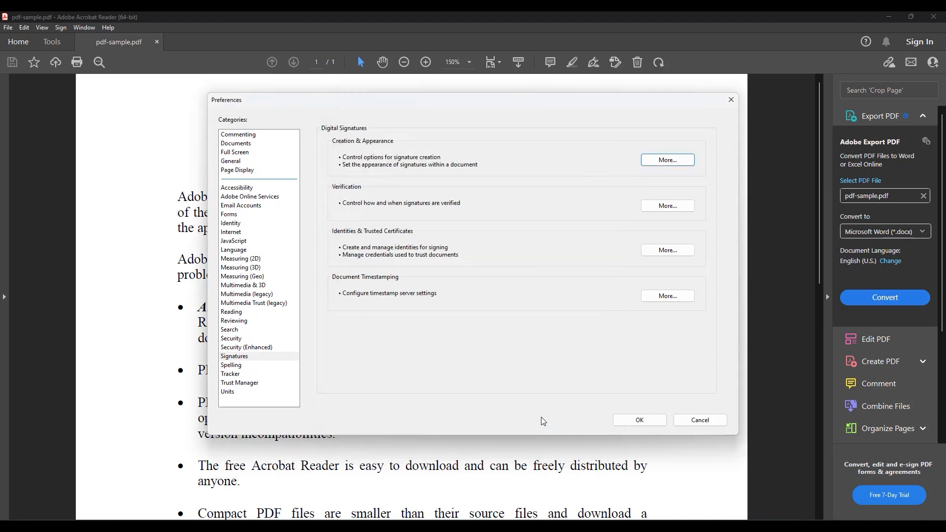
pyautogui.click(731, 100)
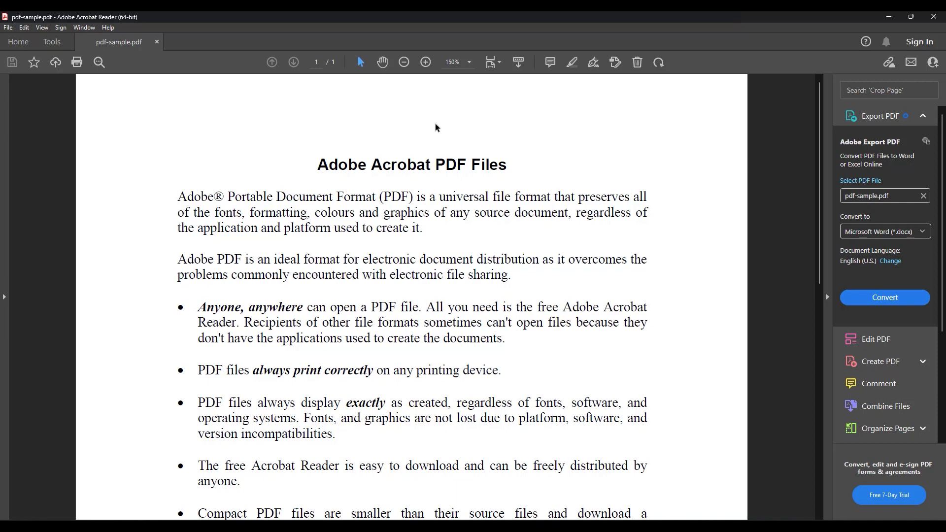
# Open the Certificates tool and start digitally signing the document, setting the signature-area instruction message not to show again.
pyautogui.scroll(-3, 435, 127)
pyautogui.click(52, 42)
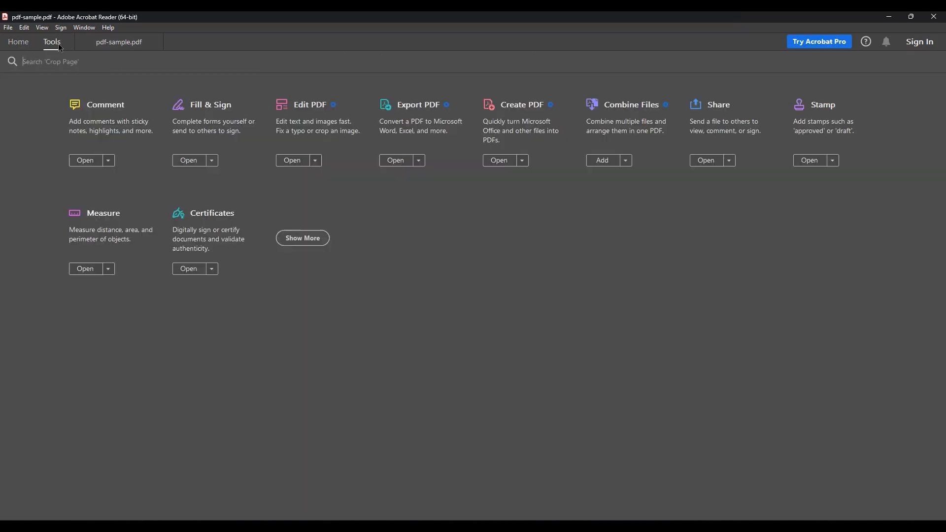
pyautogui.click(202, 245)
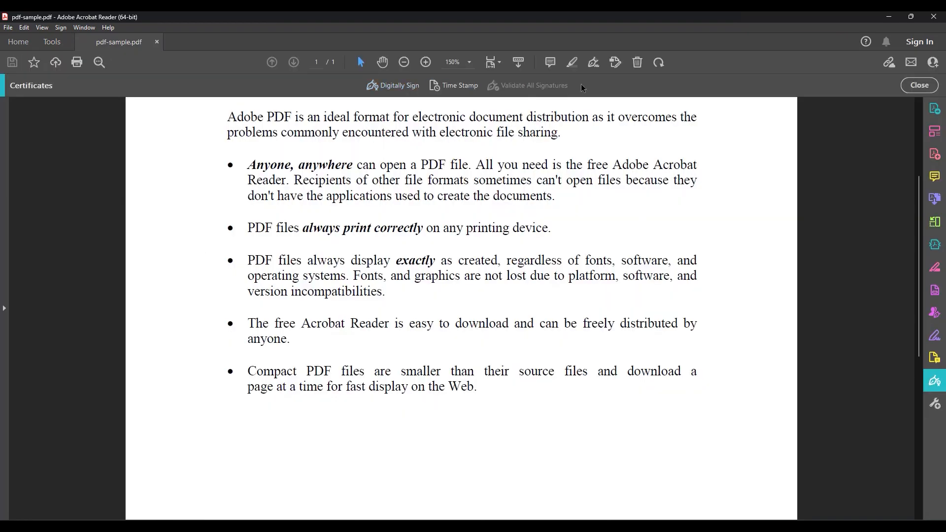
pyautogui.click(402, 88)
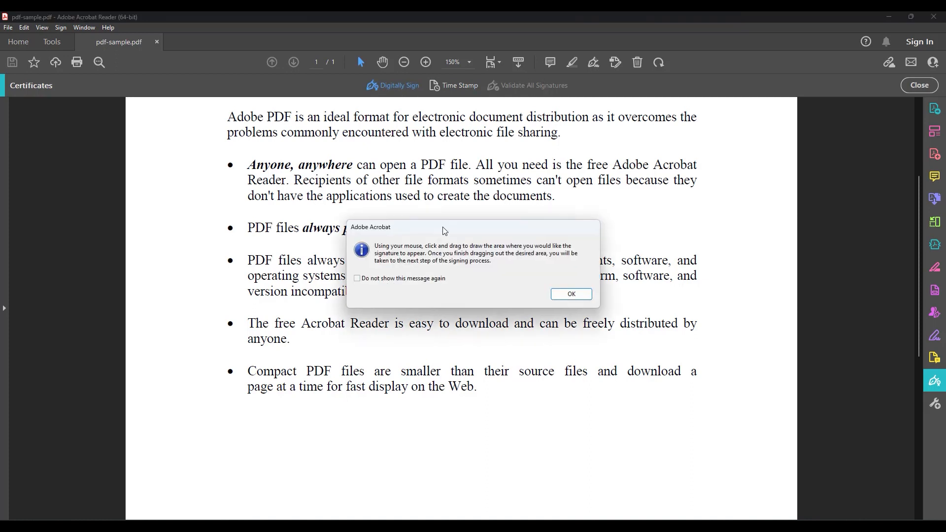
pyautogui.click(357, 278)
pyautogui.click(571, 293)
# Draw a wide rectangular signature area in the blank space just below the last bullet of the page.
pyautogui.scroll(-3, 284, 330)
pyautogui.scroll(-1, 284, 330)
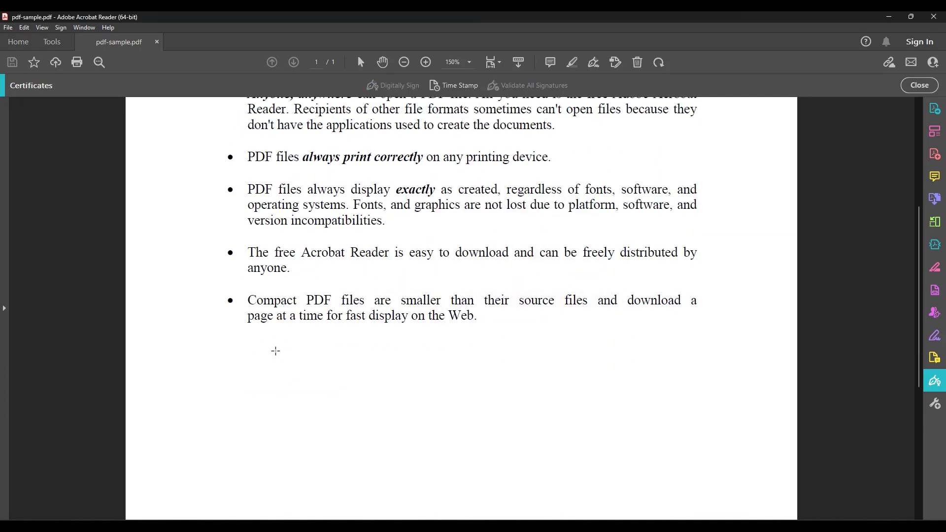
pyautogui.moveTo(247, 343); pyautogui.dragTo(525, 413)
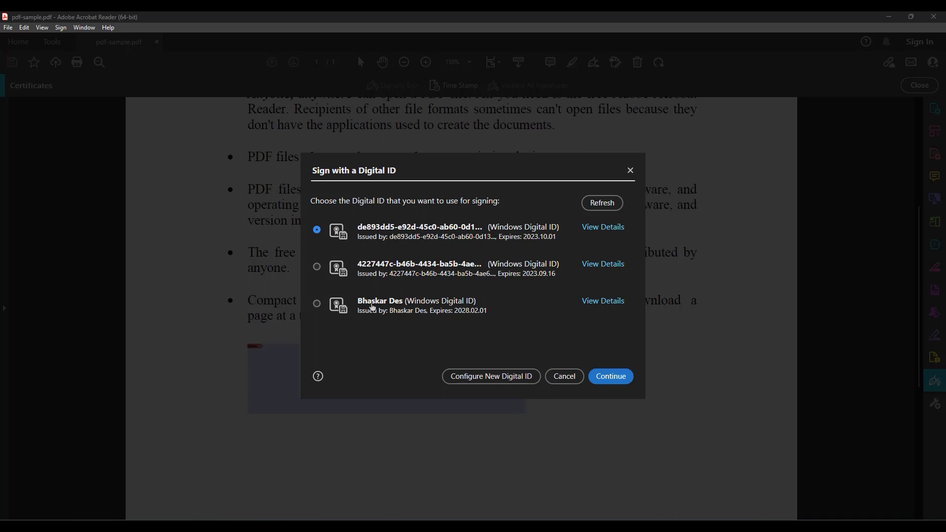
# Select the personally named Windows Digital ID expiring 2028.02.01 for signing and apply the custom handwritten signature appearance.
pyautogui.click(318, 306)
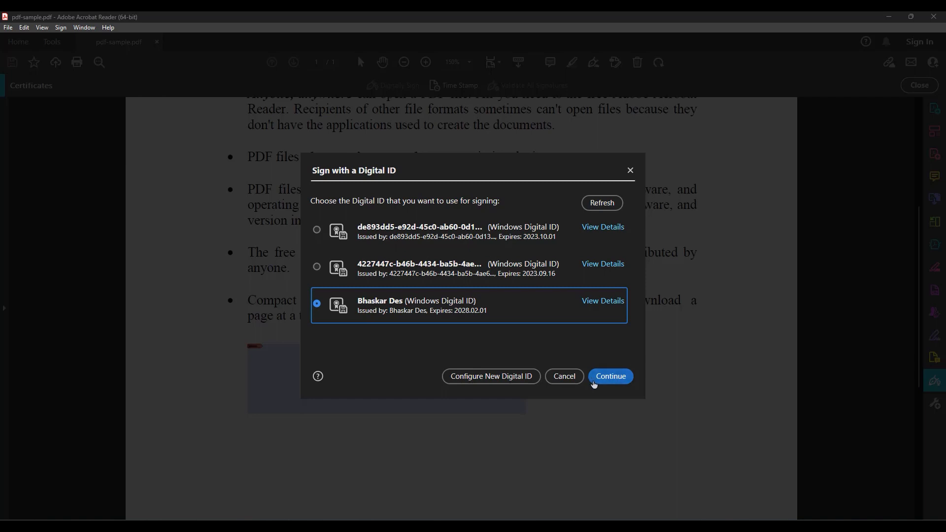
pyautogui.click(605, 378)
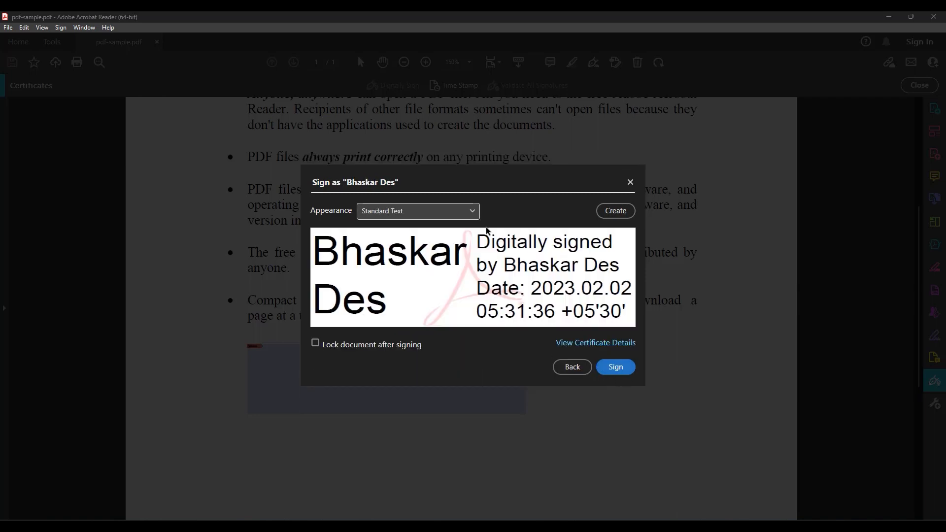
pyautogui.click(472, 217)
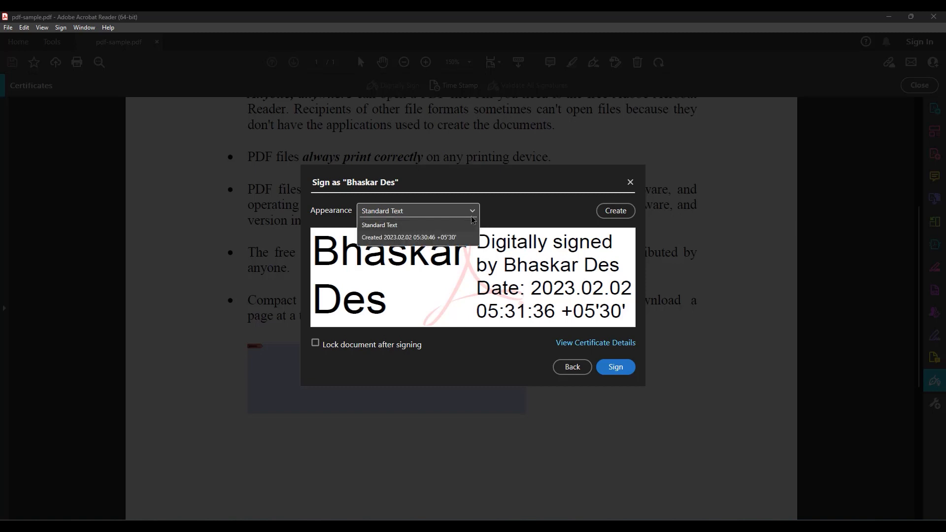
pyautogui.click(403, 237)
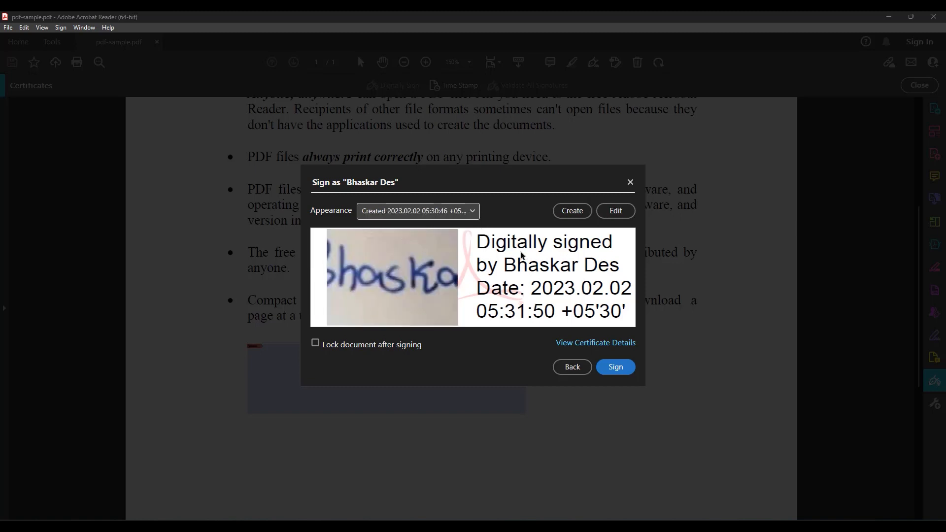
pyautogui.click(437, 218)
pyautogui.click(423, 237)
# Set the document to lock after signing, sign it, and save it to the desktop as pdf-sample.pdf.
pyautogui.click(315, 343)
pyautogui.click(611, 372)
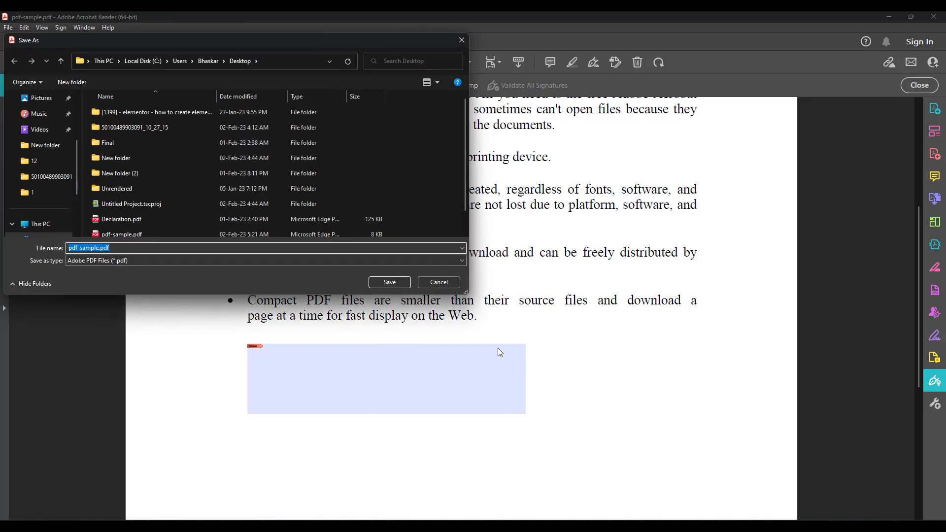
pyautogui.click(383, 282)
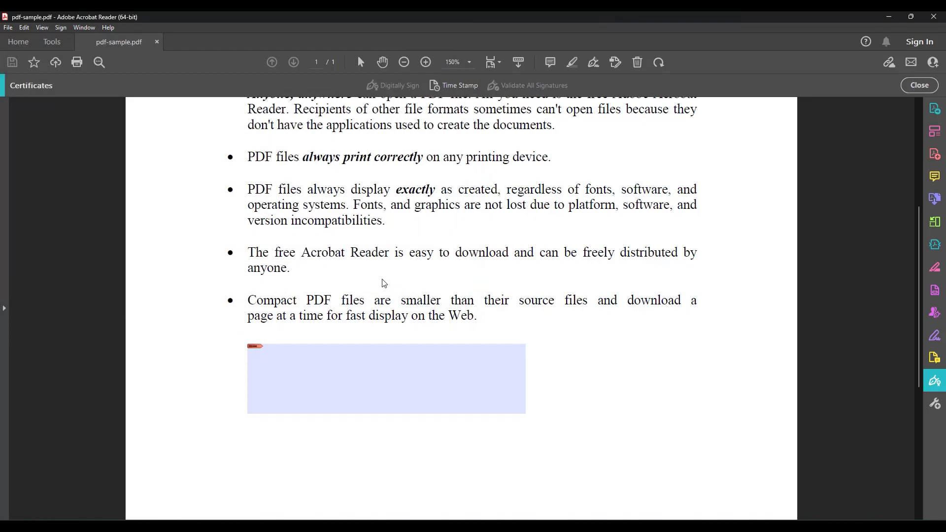